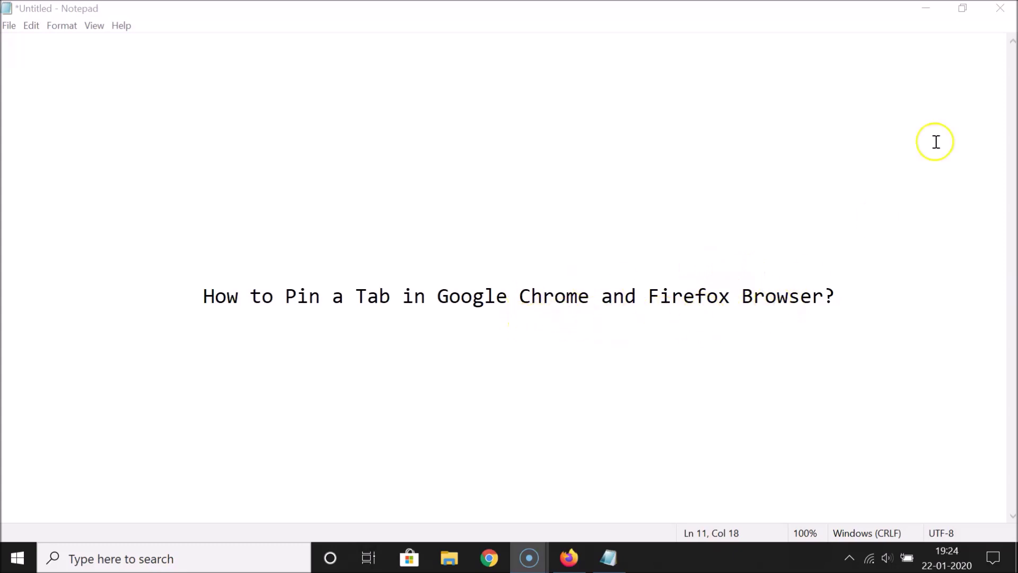
# - Minimize the Notepad window with the tab-pinning title note to reveal the desktop
pyautogui.click(923, 10)
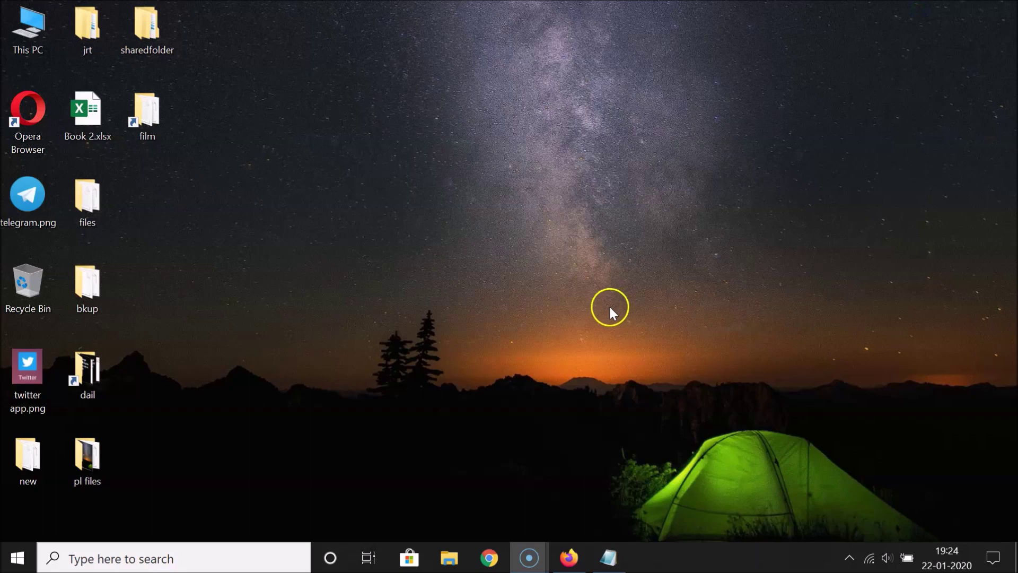
# - Launch Chrome and load android.com in a second new tab beside the blank one
pyautogui.click(491, 558)
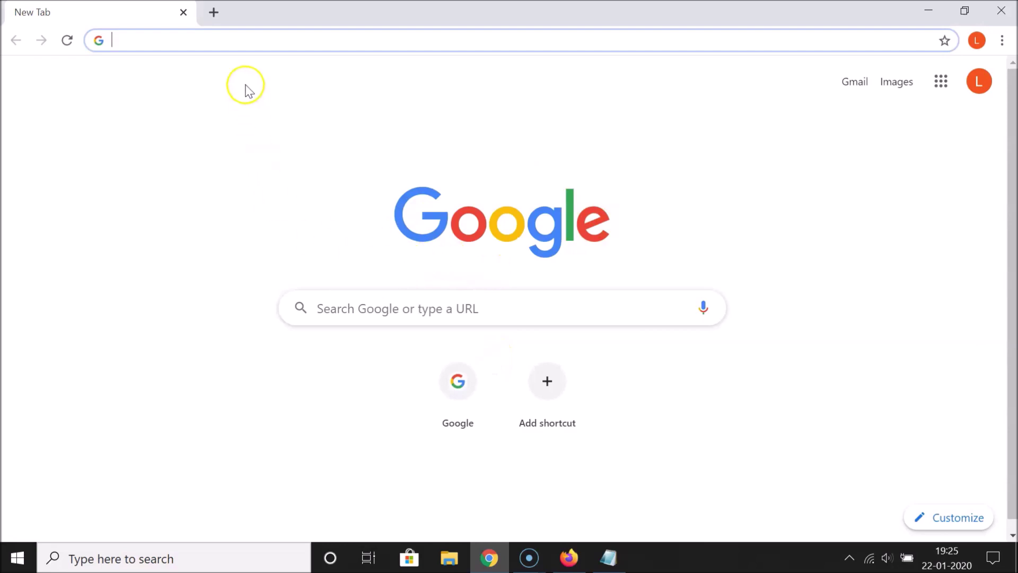
pyautogui.click(214, 12)
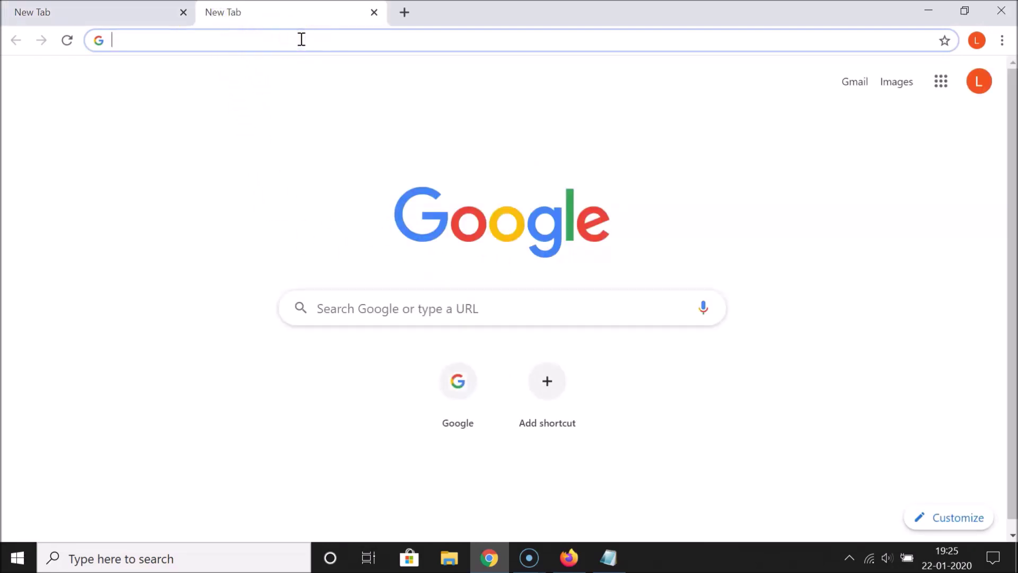
pyautogui.write('android.com')
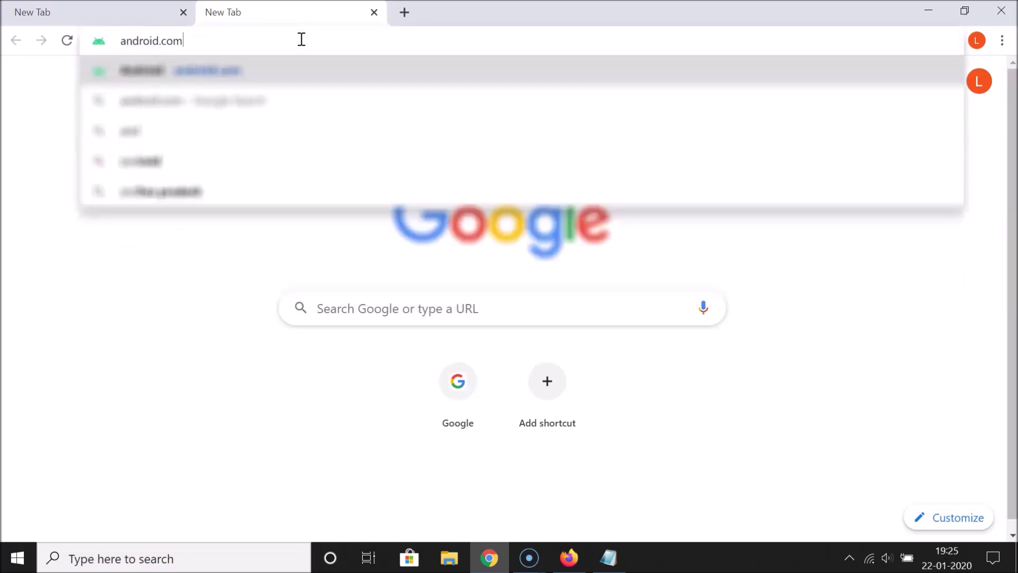
pyautogui.press('Return')
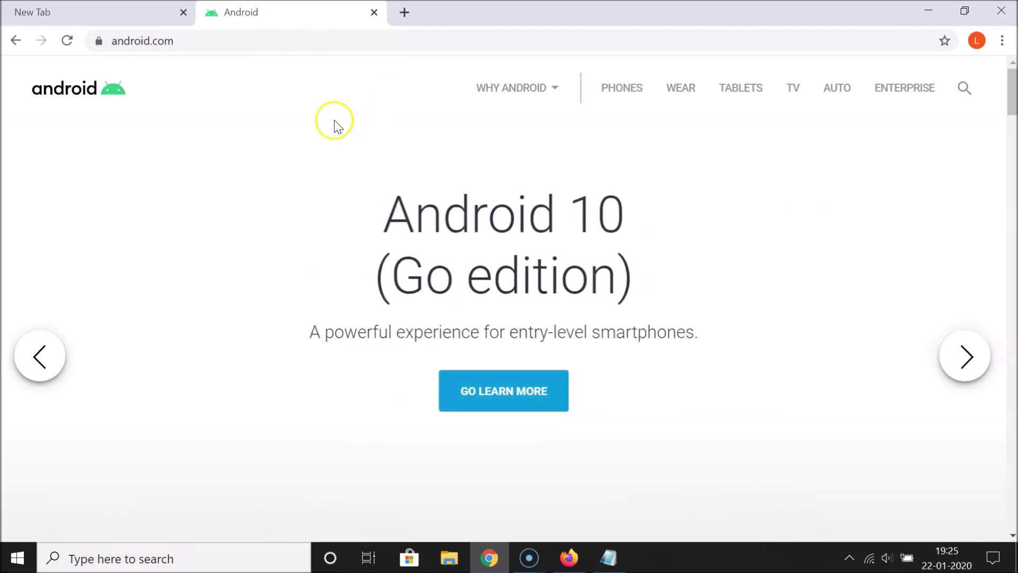
# - Pin the Android tab, then return to the blank tab's address bar
pyautogui.rightClick(293, 11)
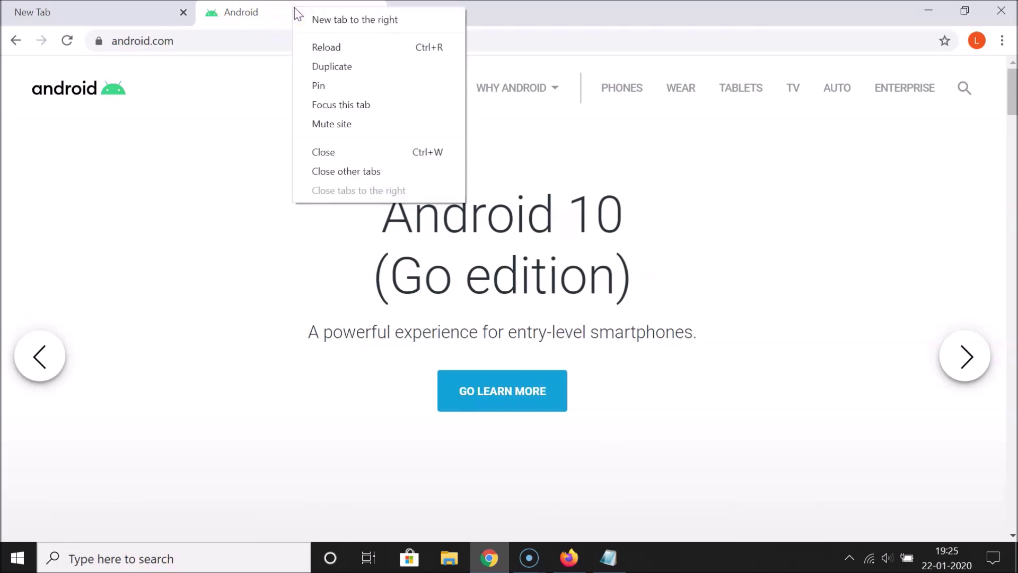
pyautogui.click(340, 92)
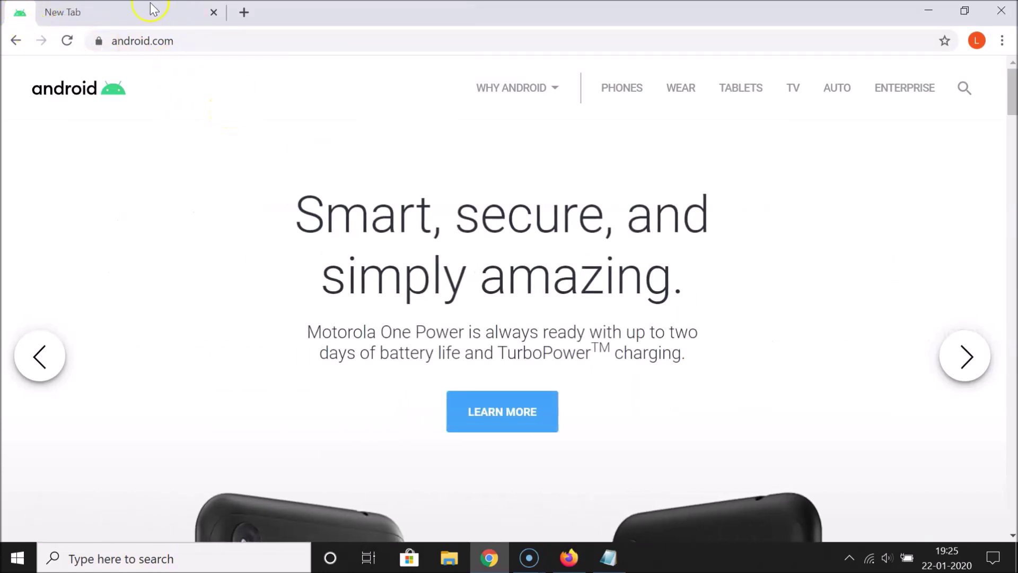
pyautogui.click(137, 11)
pyautogui.click(184, 47)
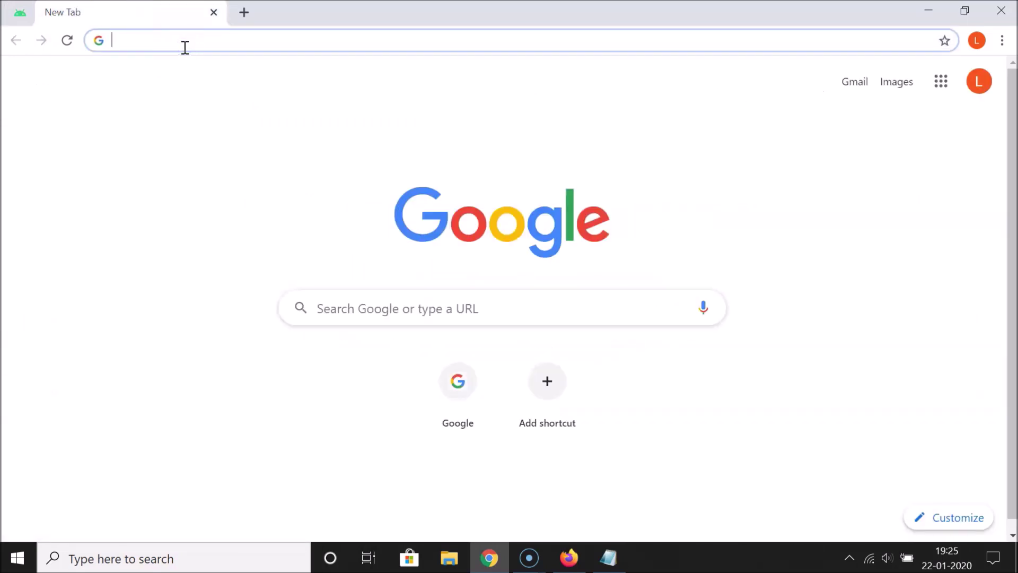
# - Load google.com in the remaining tab
pyautogui.write('google.com/adsense')
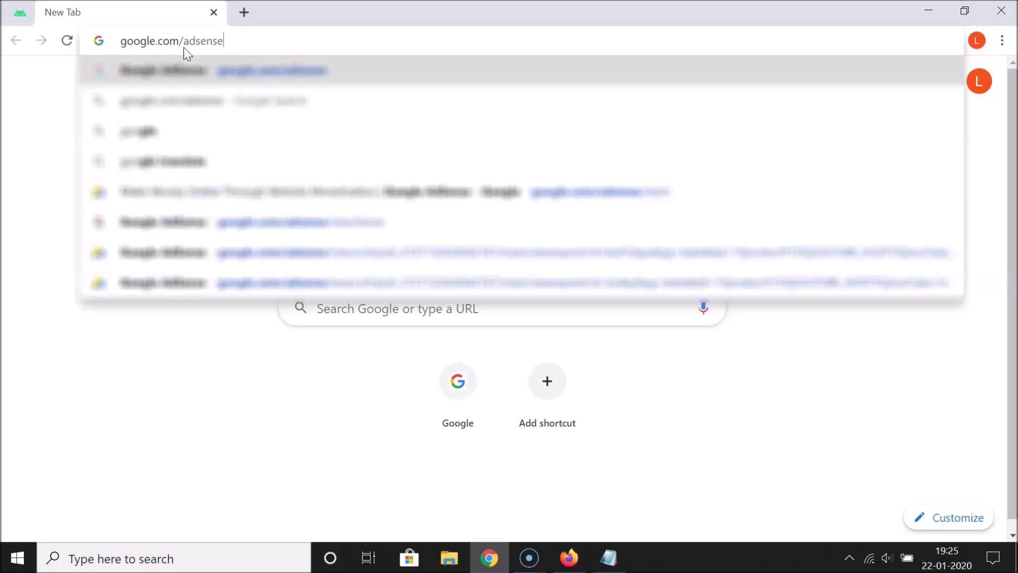
pyautogui.press('BackSpace')
pyautogui.press('BackSpace')
pyautogui.press('BackSpace')
pyautogui.press('BackSpace')
pyautogui.press('BackSpace')
pyautogui.press('BackSpace')
pyautogui.press('BackSpace')
pyautogui.press('BackSpace')
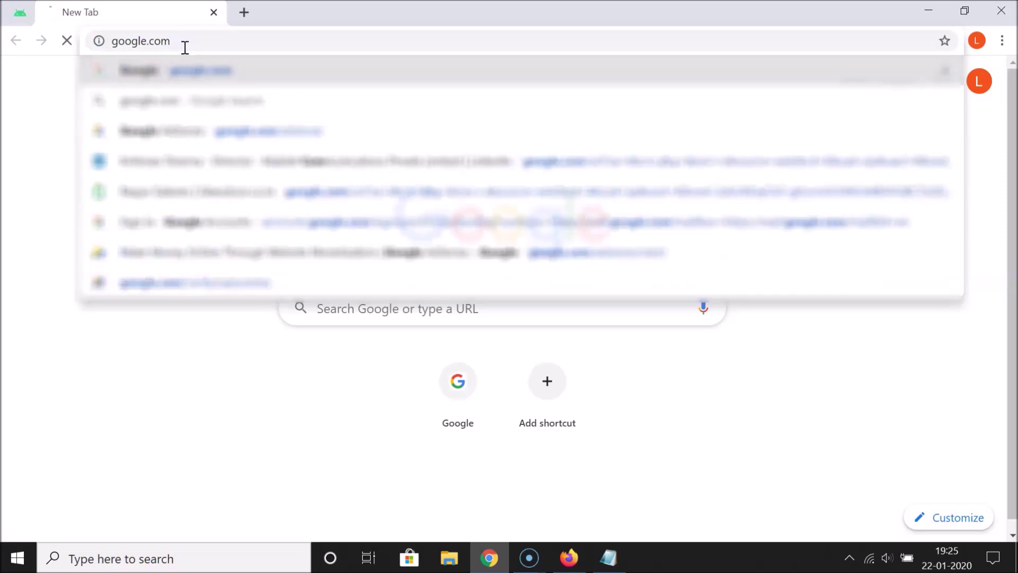
pyautogui.press('Return')
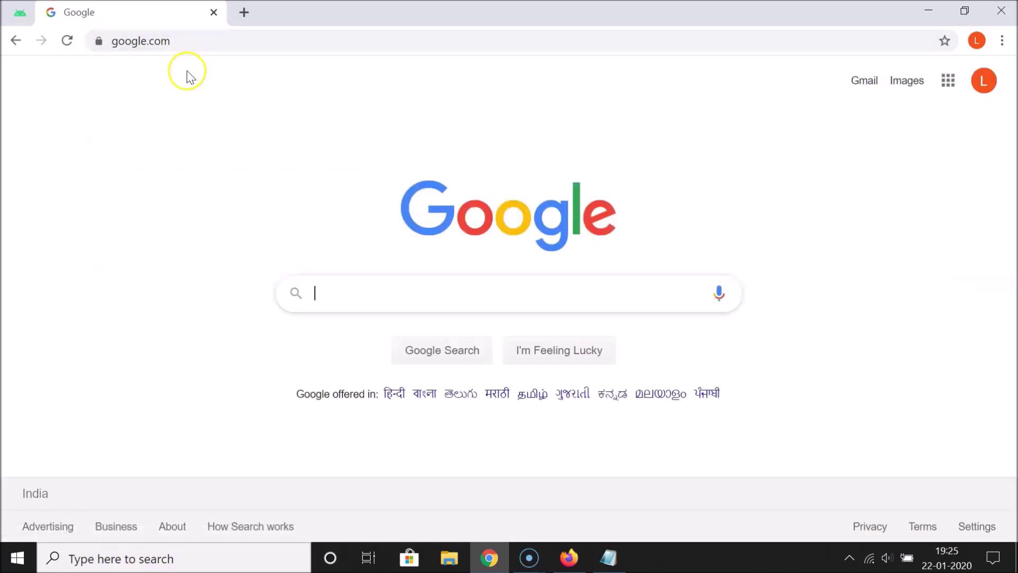
# - Pin the Google tab and switch between the pinned Android and Google tabs
pyautogui.rightClick(146, 13)
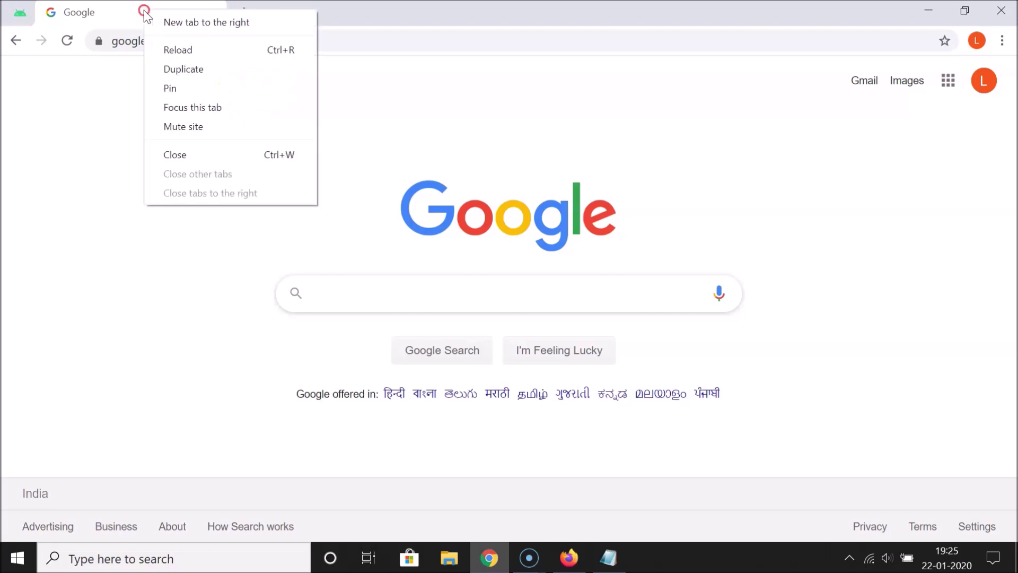
pyautogui.click(182, 92)
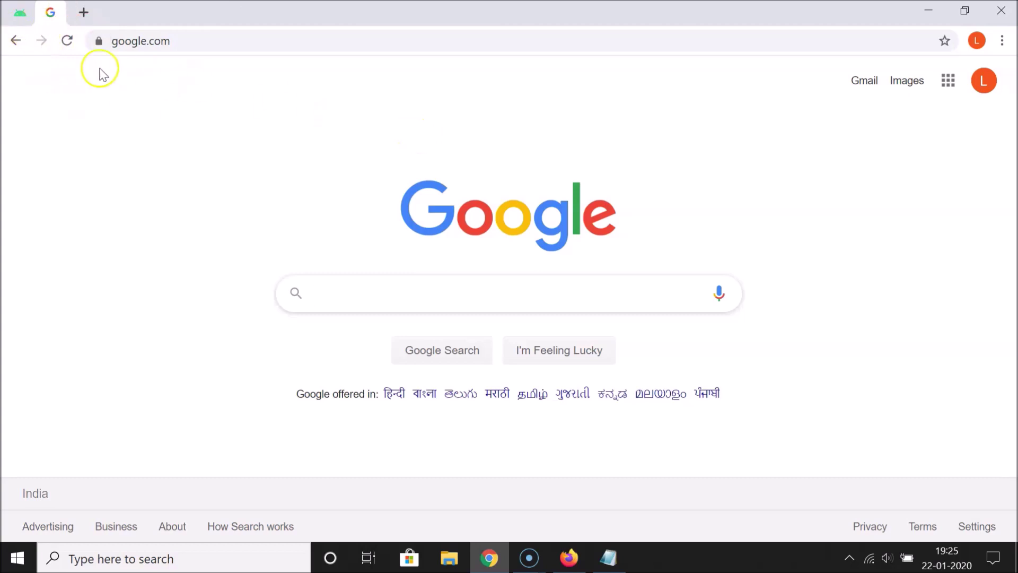
pyautogui.click(20, 13)
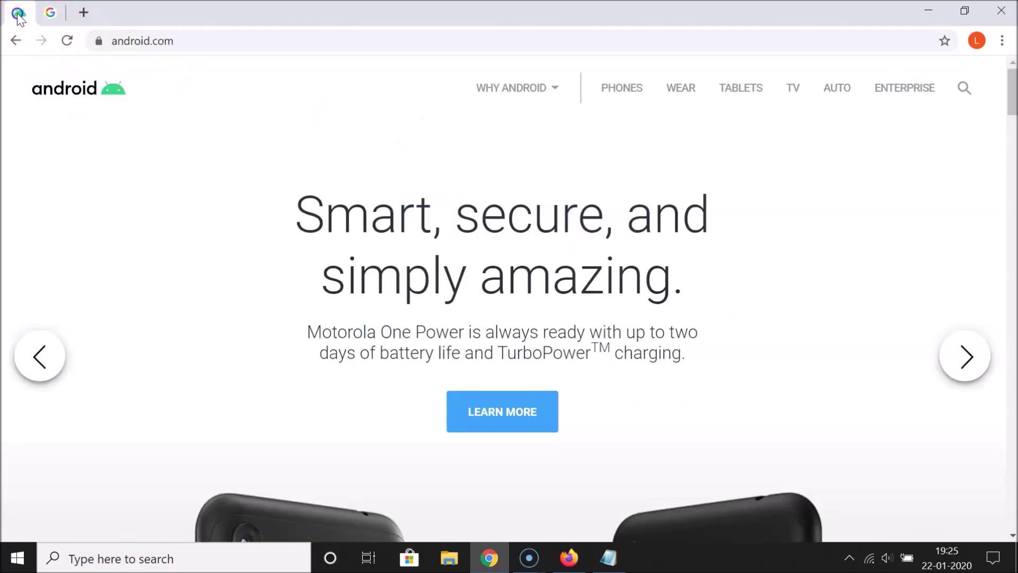
pyautogui.click(50, 13)
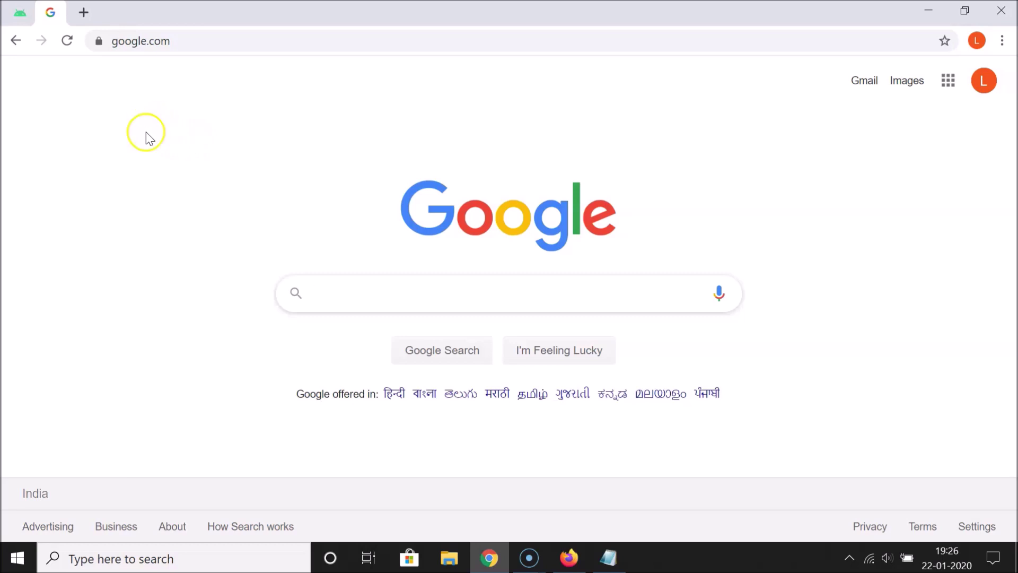
pyautogui.click(16, 17)
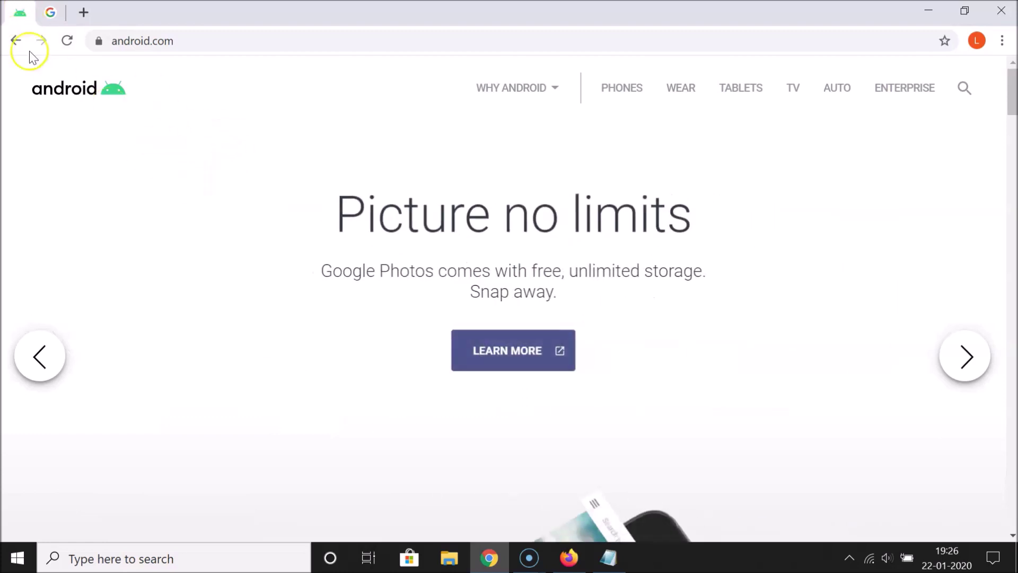
# - Unpin the Android tab, then pin it again next to the pinned Google tab
pyautogui.rightClick(19, 16)
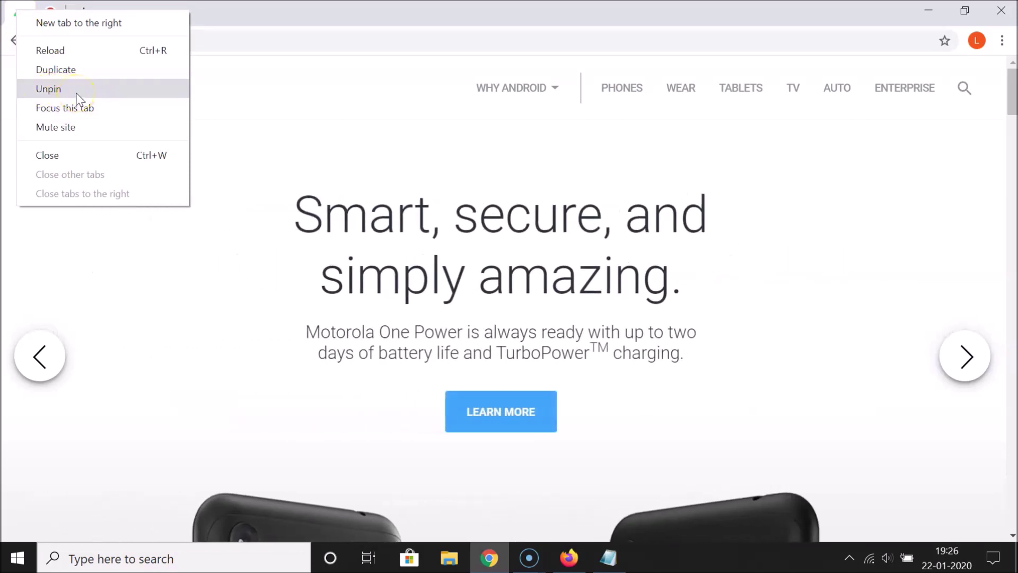
pyautogui.click(79, 96)
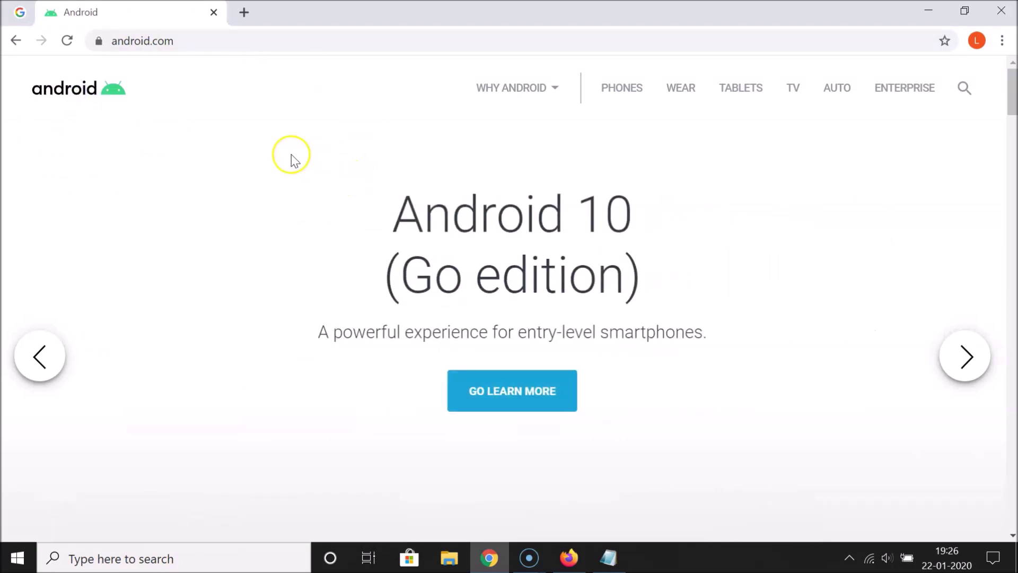
pyautogui.rightClick(142, 12)
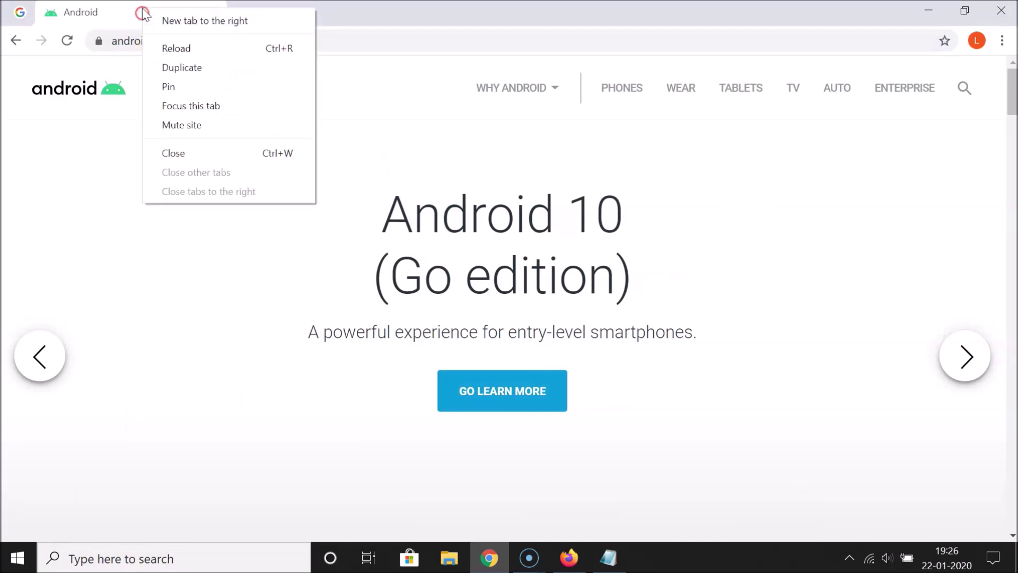
pyautogui.click(166, 88)
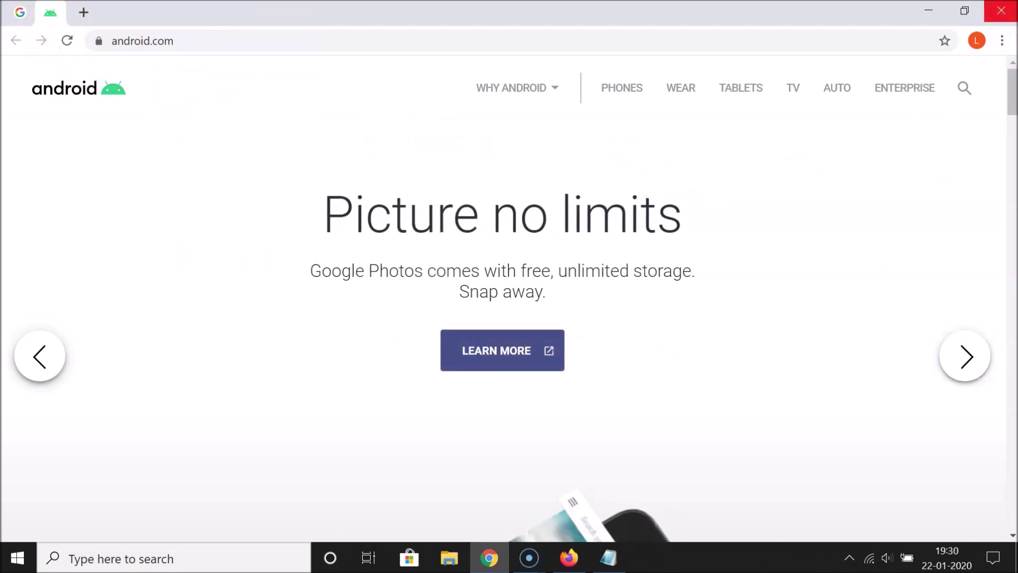
# - Close and relaunch Chrome, then check the restored pinned Google and Android tabs
pyautogui.click(1002, 9)
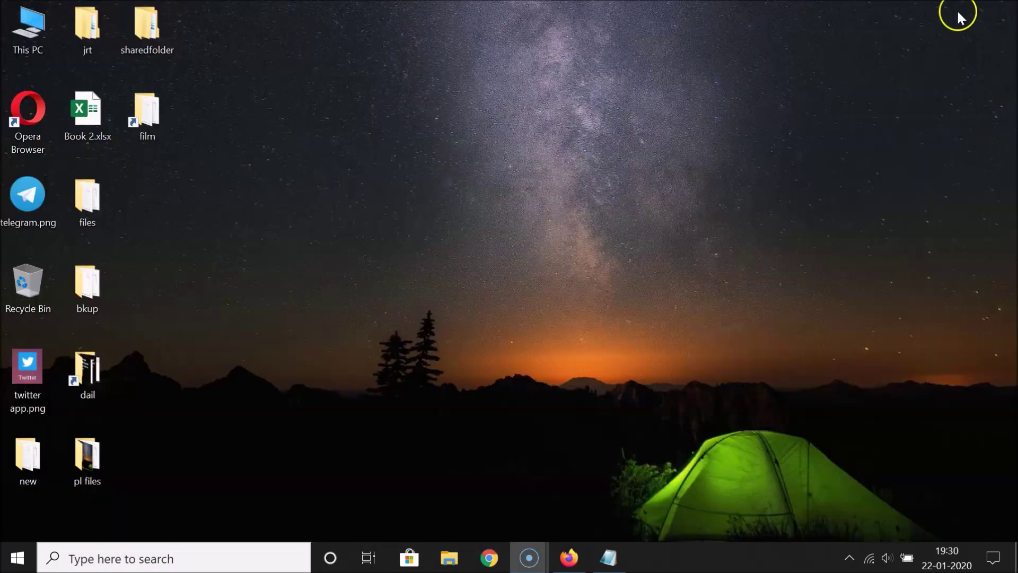
pyautogui.click(501, 558)
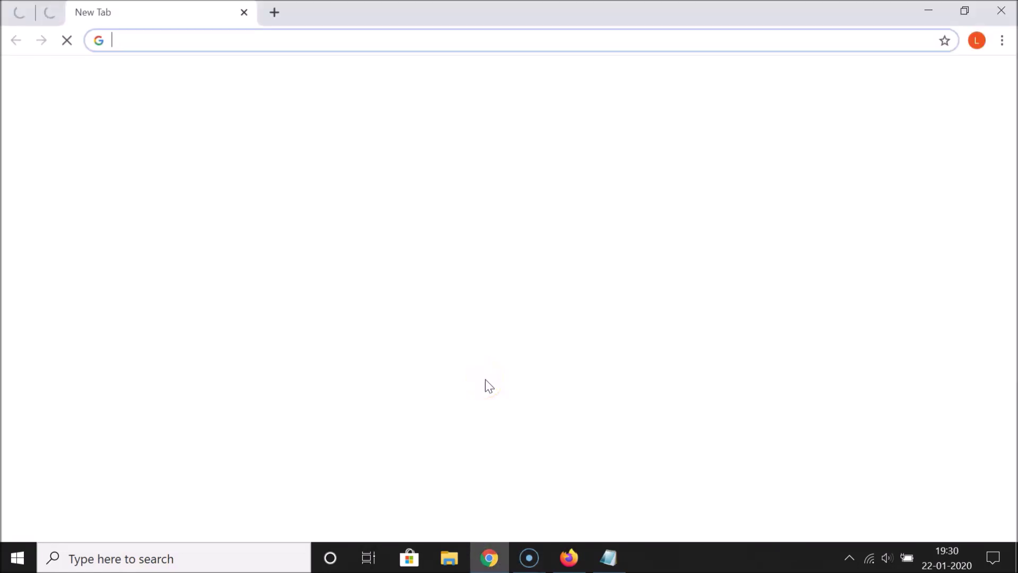
pyautogui.click(18, 12)
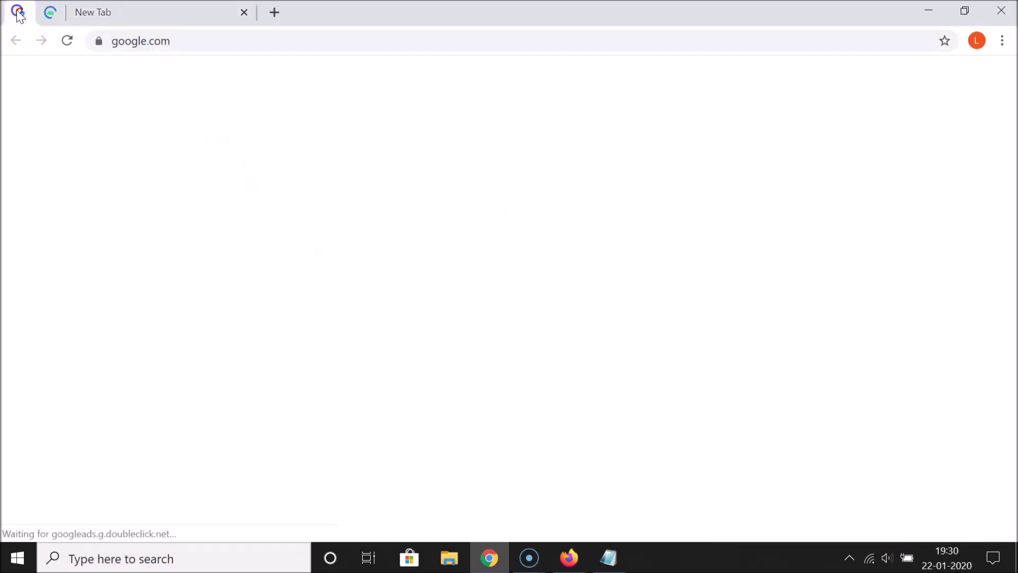
pyautogui.click(50, 13)
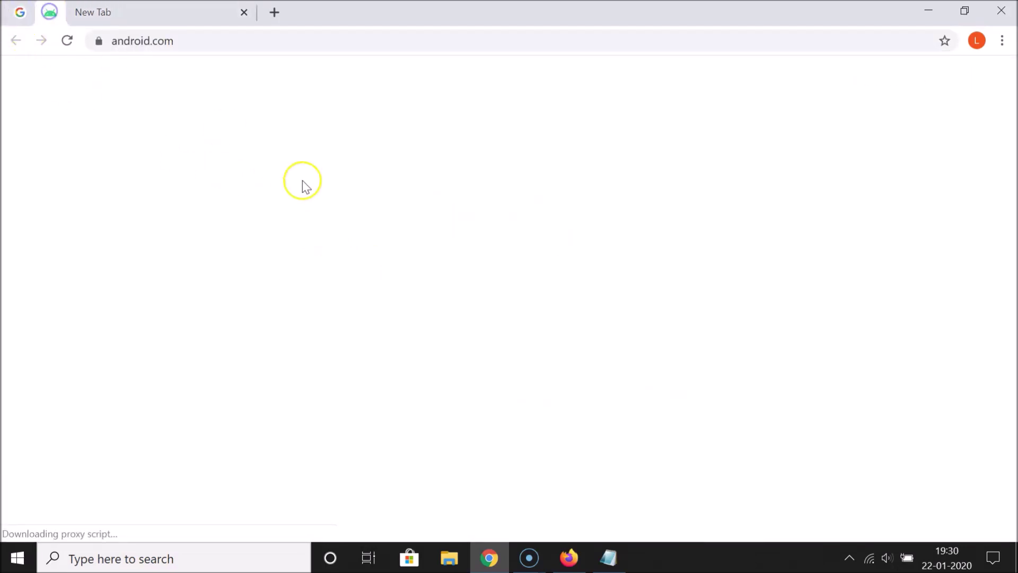
pyautogui.click(18, 10)
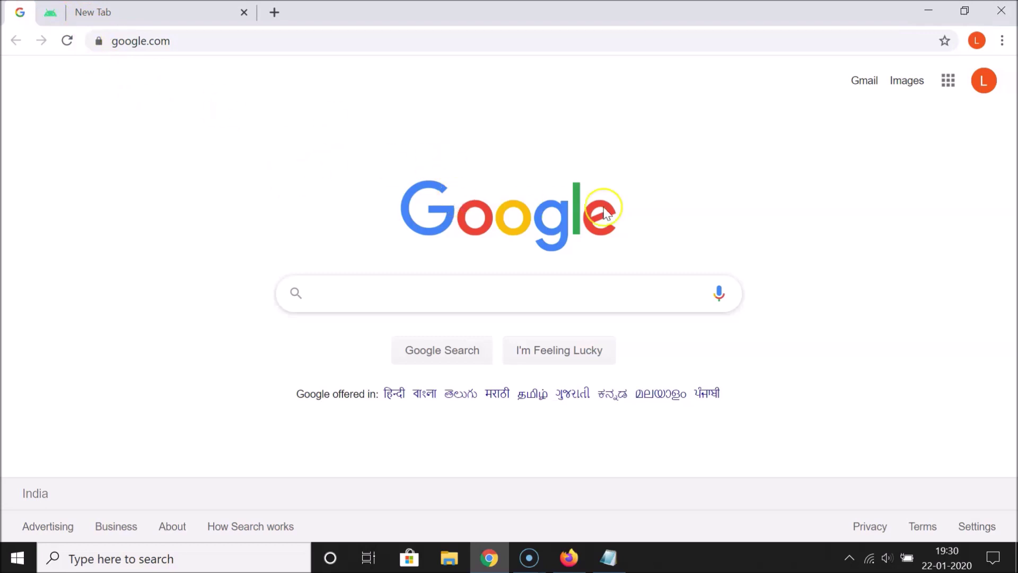
# - Open and close an incognito window, minimize Chrome, and bring Notepad forward
pyautogui.click(1004, 46)
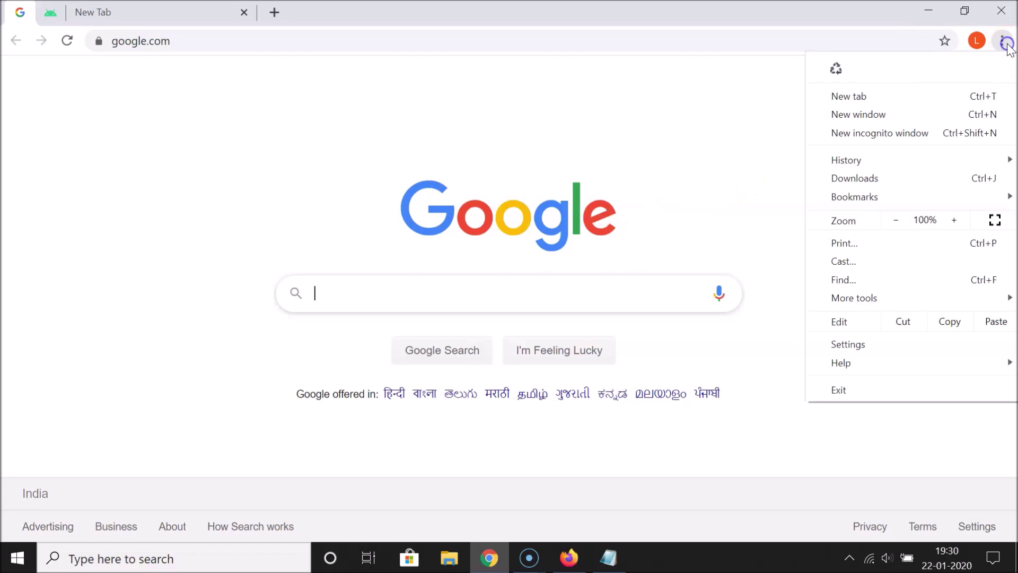
pyautogui.click(899, 134)
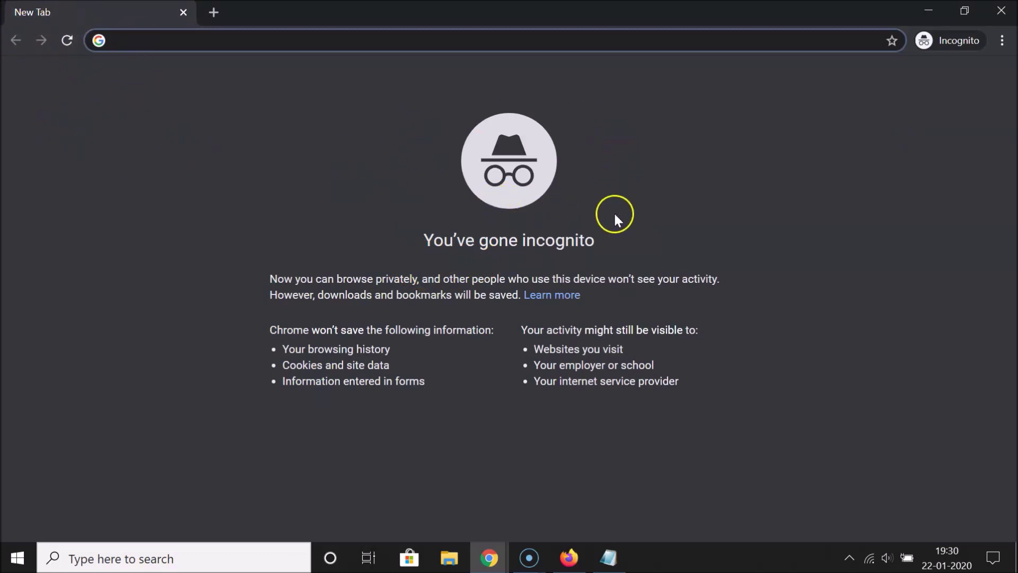
pyautogui.click(1005, 13)
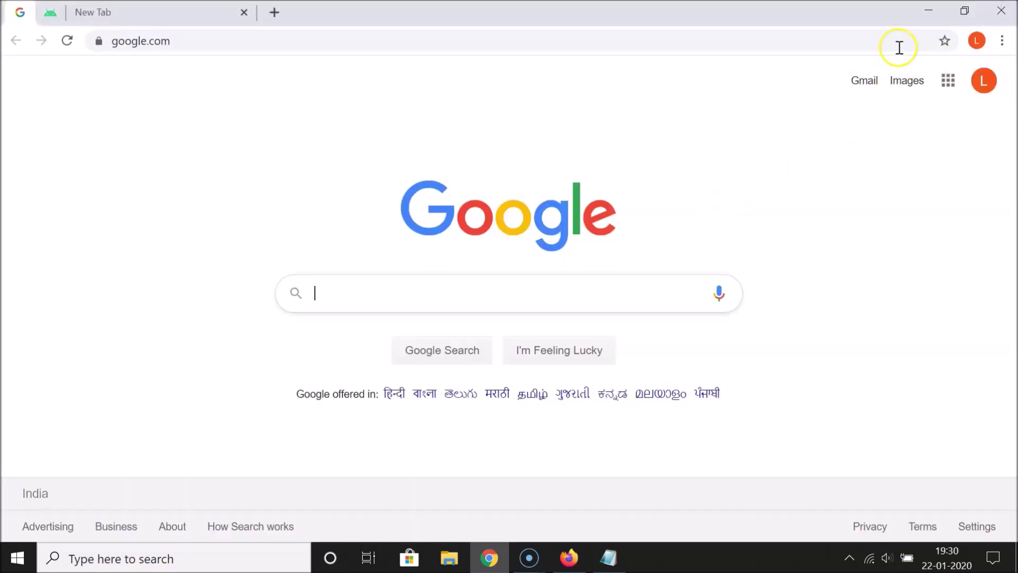
pyautogui.click(928, 10)
pyautogui.click(610, 557)
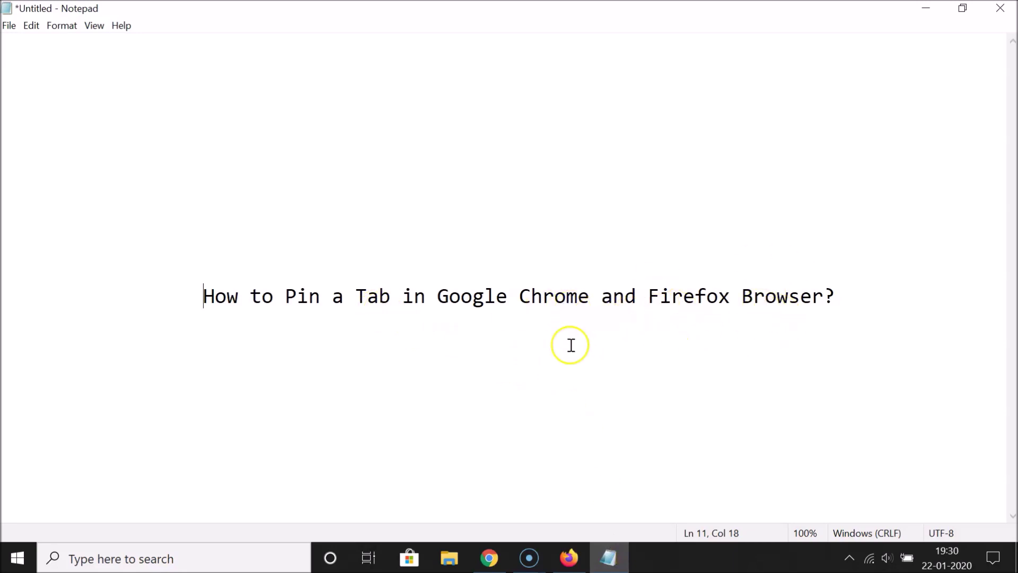
# - Switch from Notepad to Firefox's New Tab page via the taskbar
pyautogui.click(571, 563)
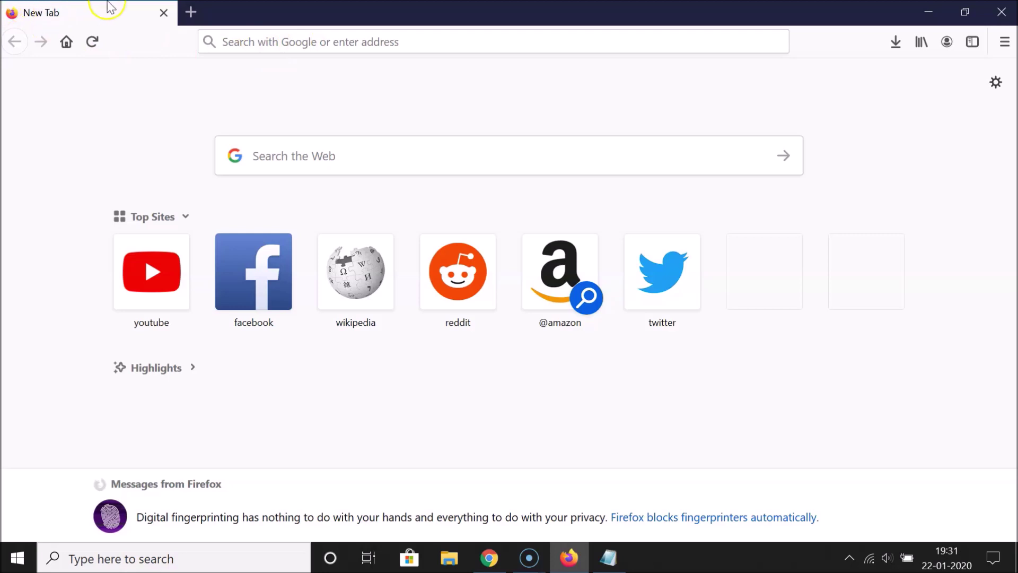
# - Load google.com in the Firefox tab
pyautogui.click(308, 41)
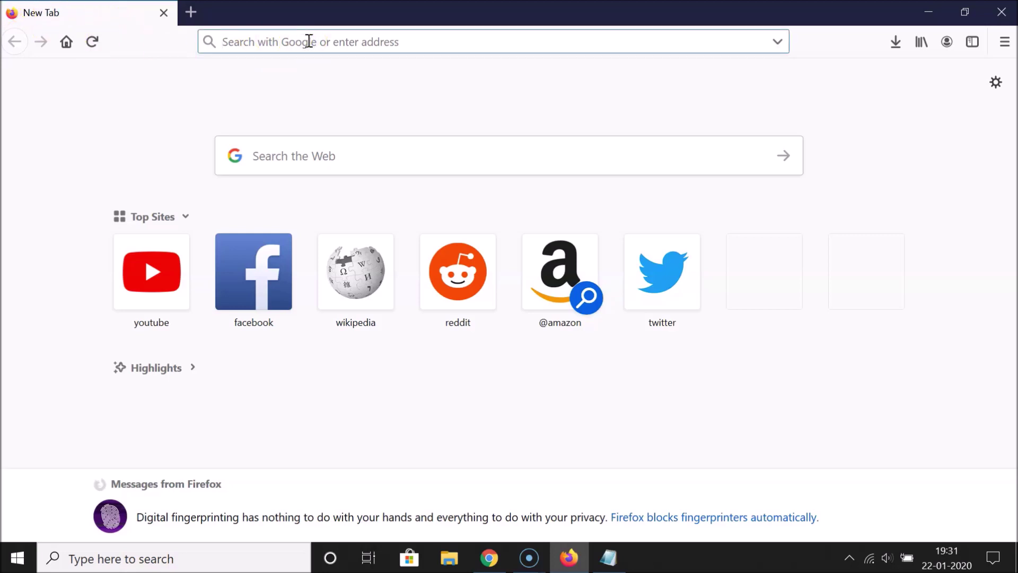
pyautogui.write('goog')
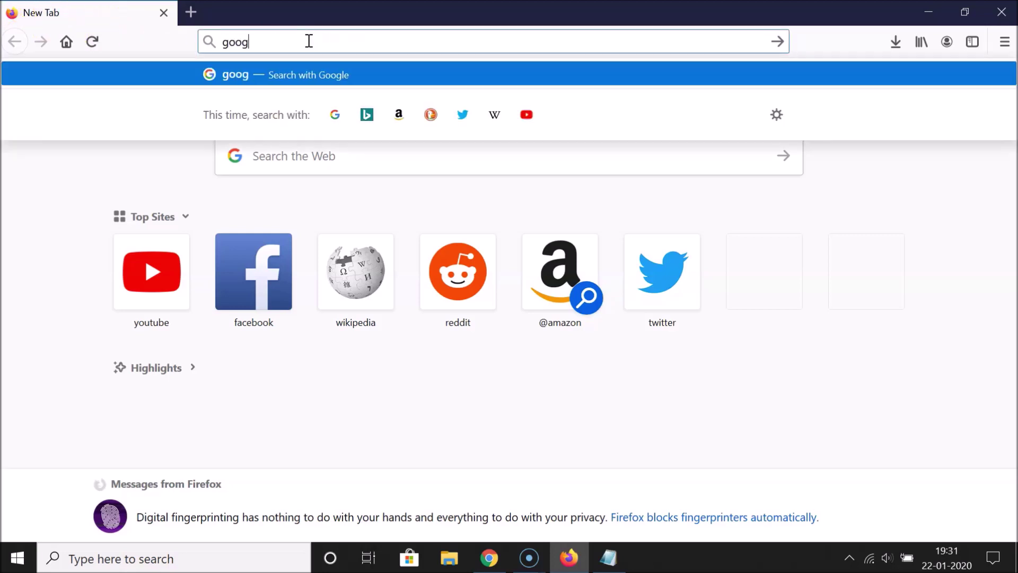
pyautogui.write('le.com')
pyautogui.press('Return')
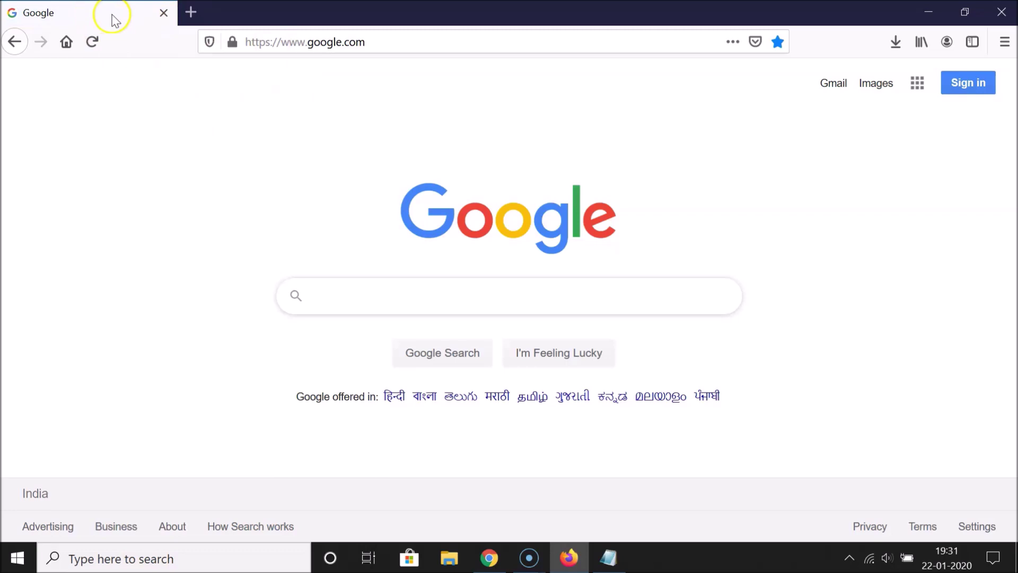
# - Pin Firefox's Google tab and close Firefox to test persistence
pyautogui.rightClick(87, 9)
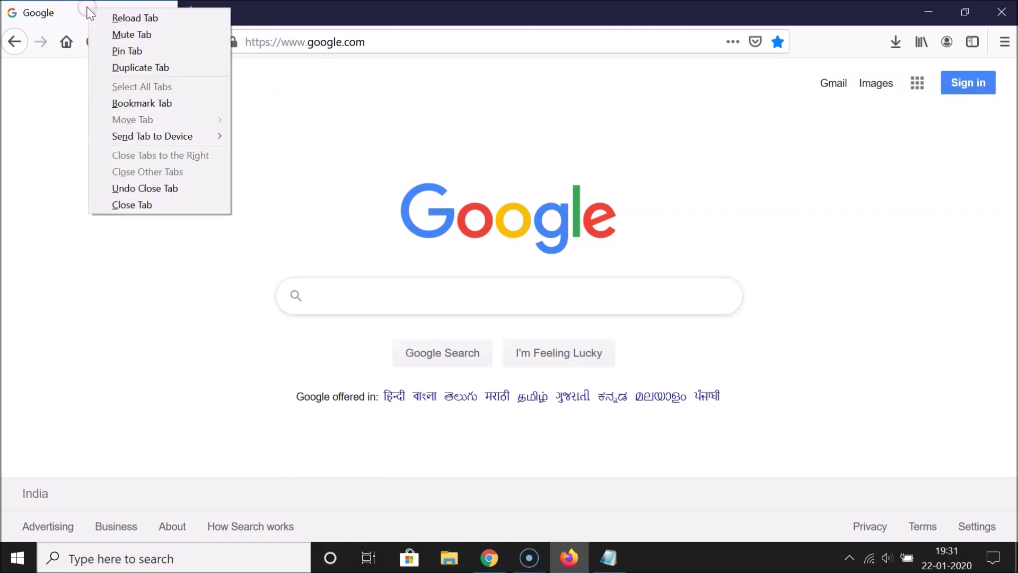
pyautogui.click(151, 53)
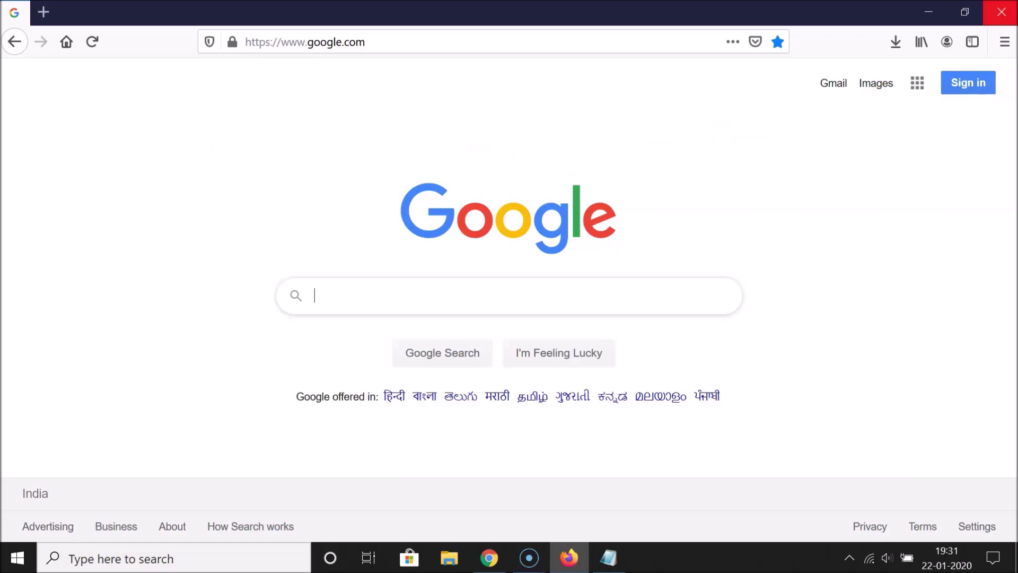
pyautogui.click(1002, 12)
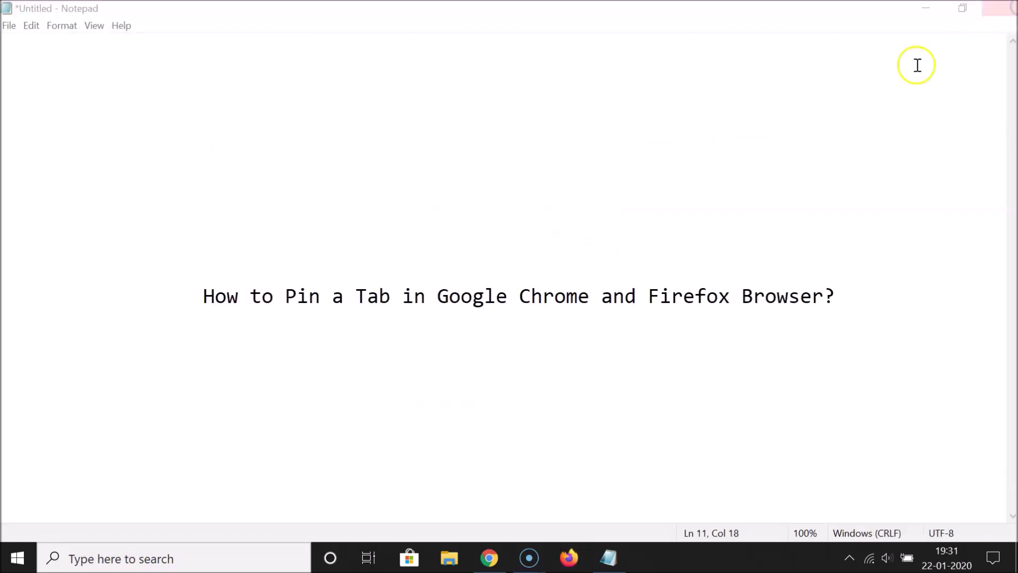
# - Relaunch Firefox and open the restored pinned Google tab showing google.com
pyautogui.click(569, 557)
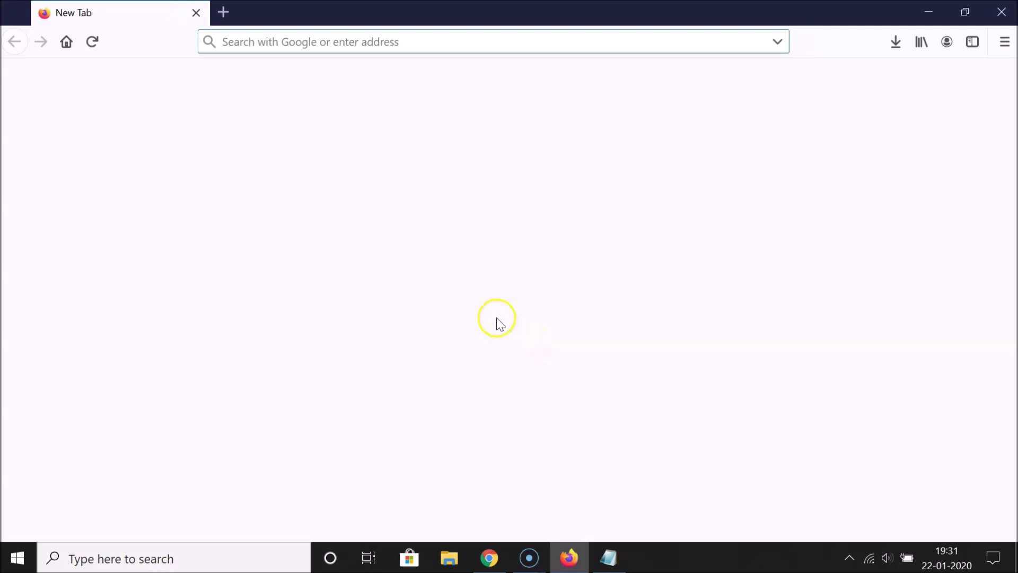
pyautogui.click(12, 16)
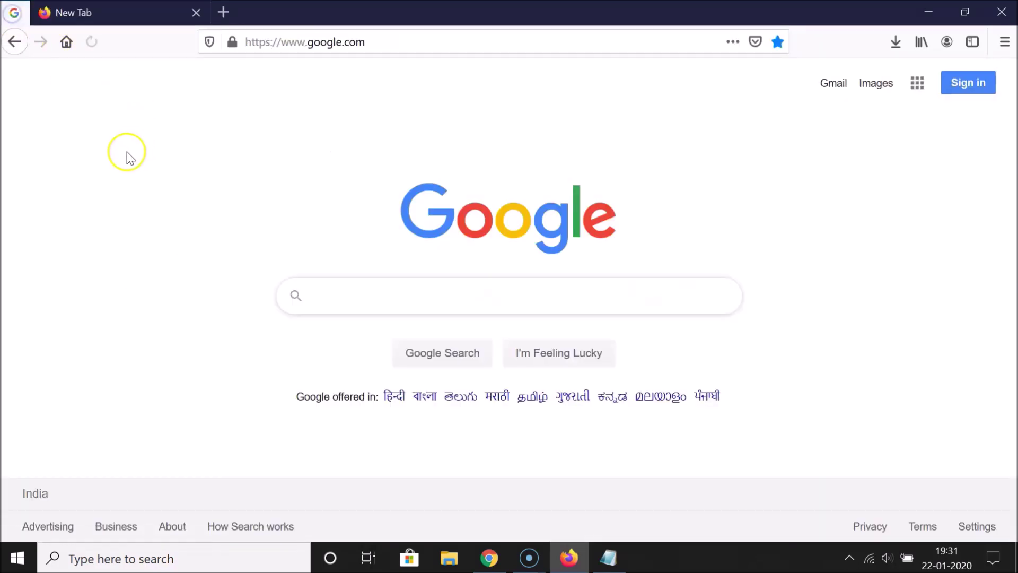